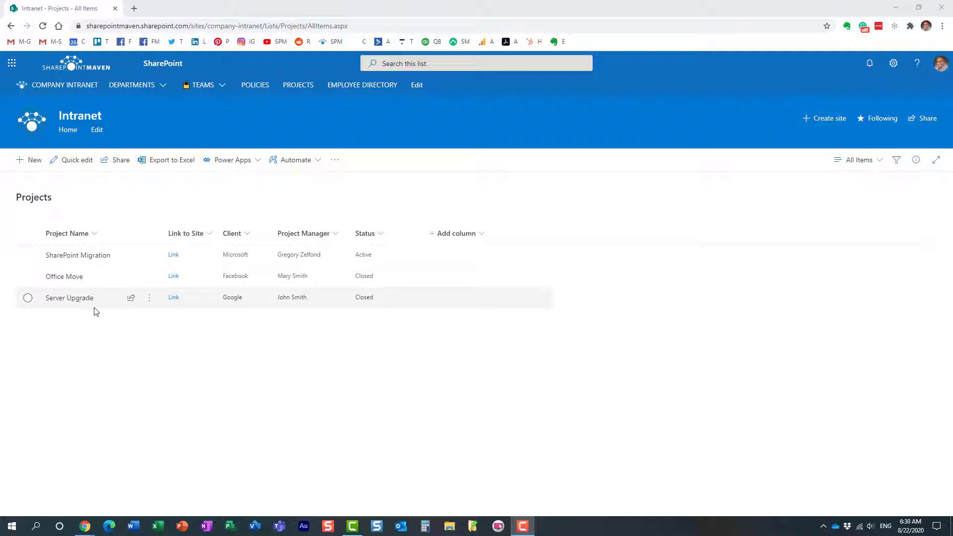
left_click(27, 298)
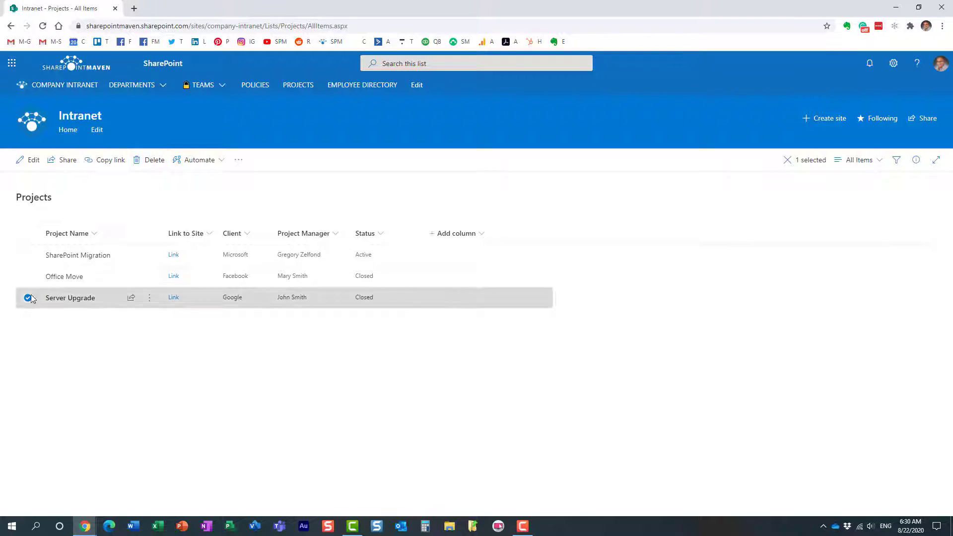
left_click(29, 299)
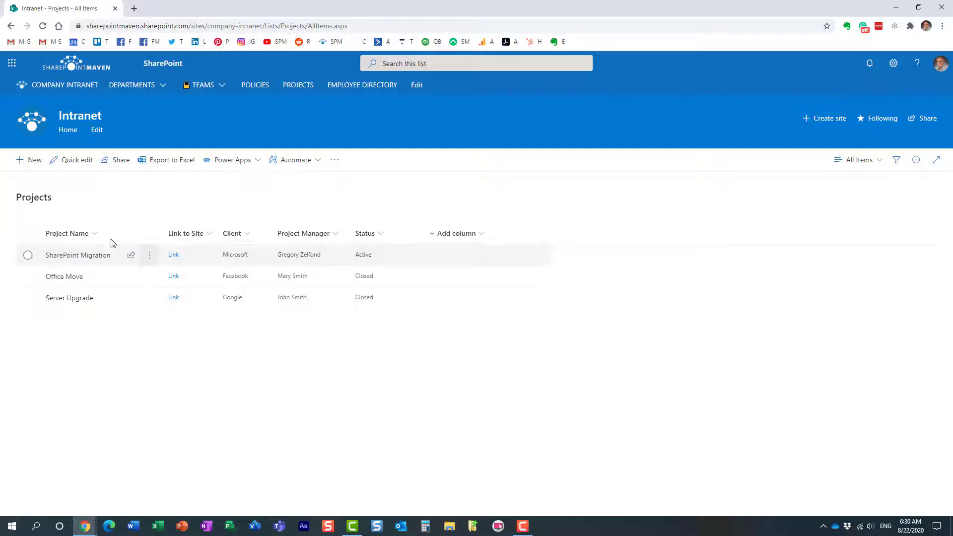
left_click(34, 160)
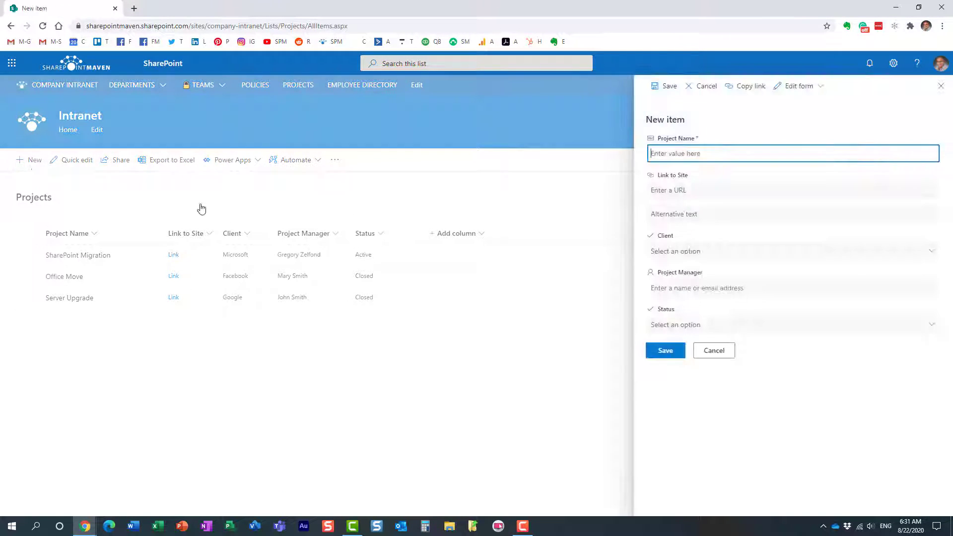
left_click(664, 352)
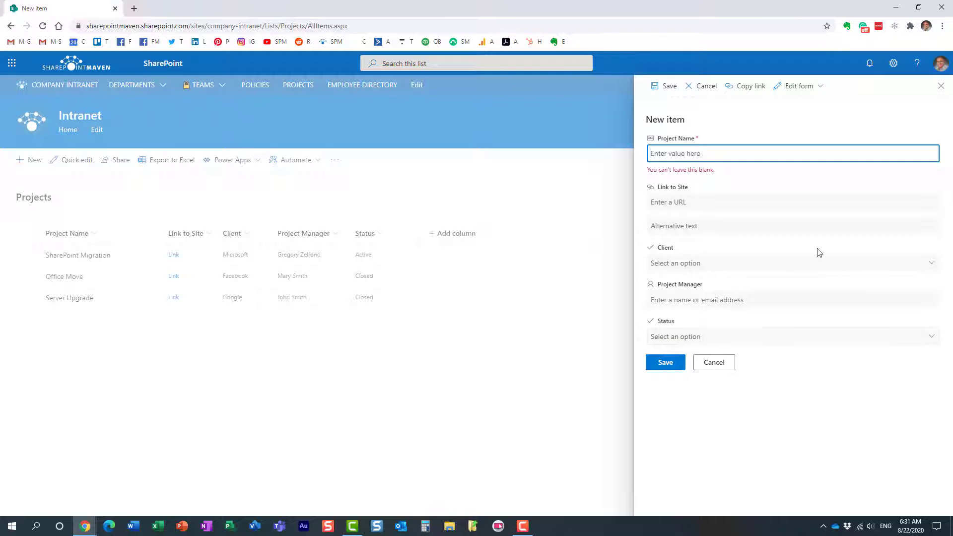
left_click(941, 86)
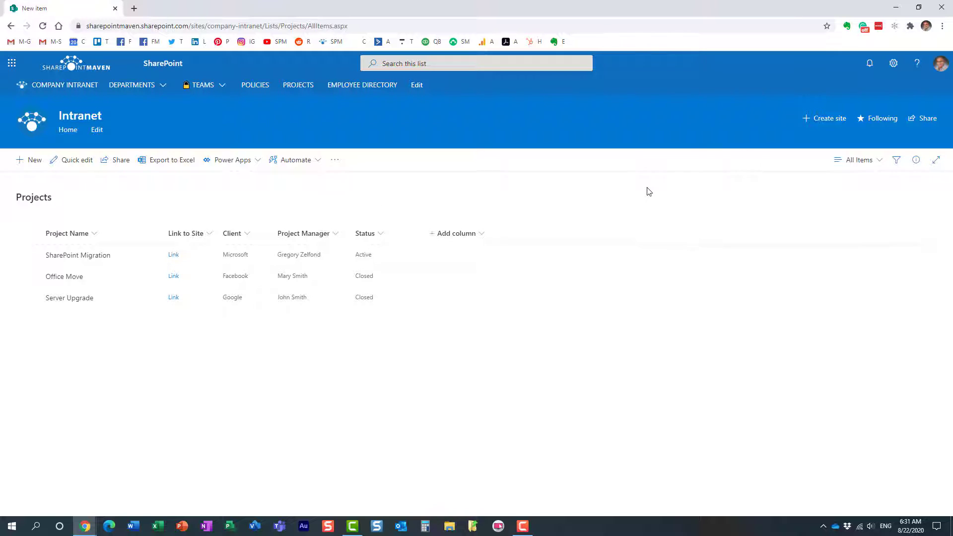
- Open the advanced settings of the Projects list and go over the Item-level Permissions section
left_click(893, 63)
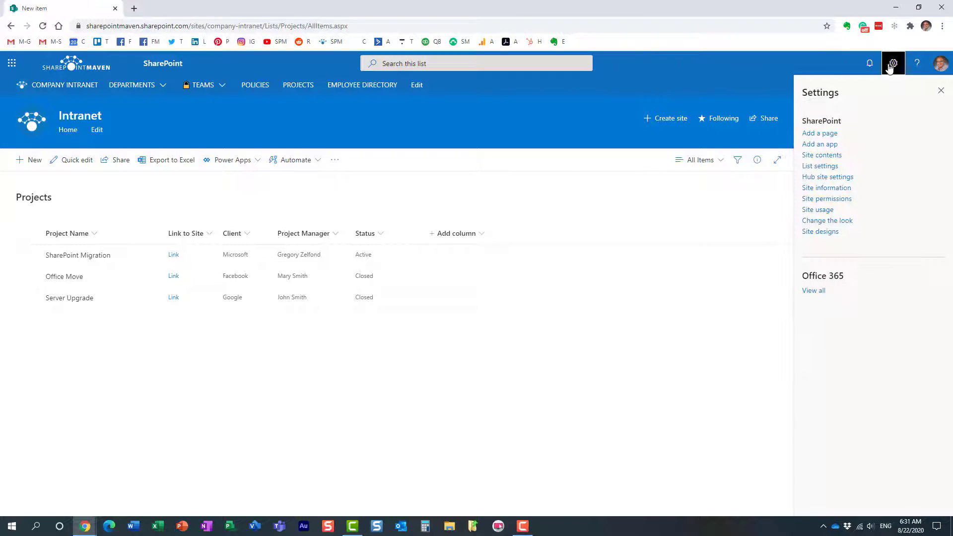
left_click(828, 167)
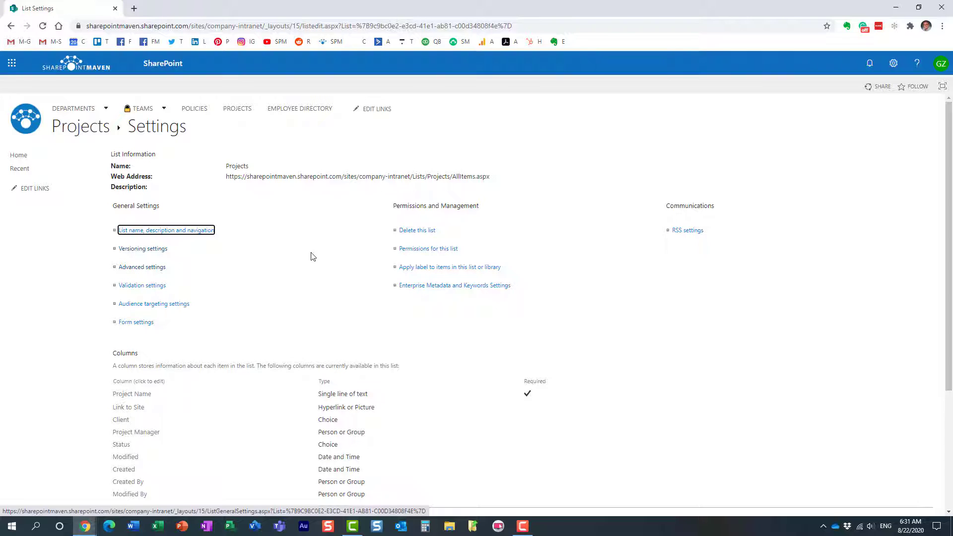
left_click(156, 272)
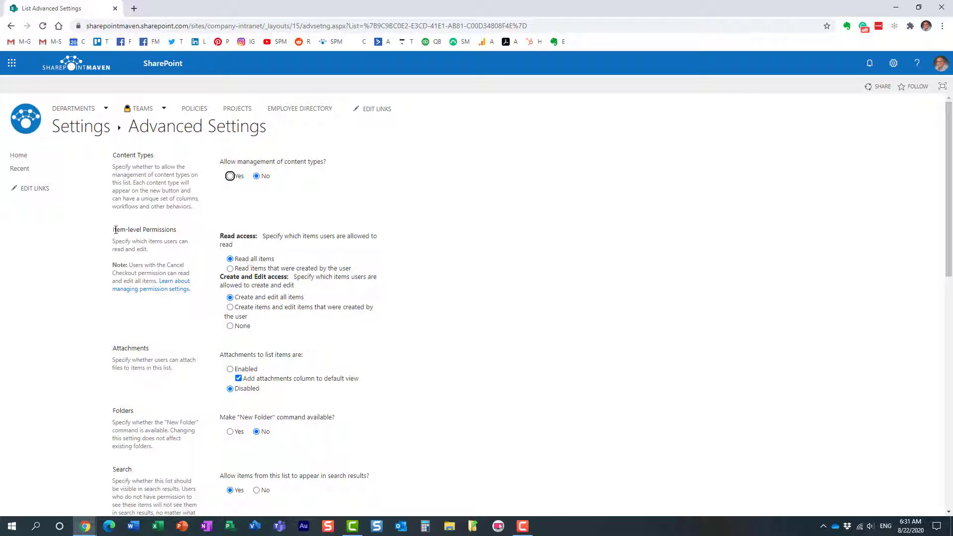
mouse_move(114, 230)
left_mouse_down()
mouse_move(178, 231)
mouse_move(116, 229)
left_mouse_up()
left_click(176, 231)
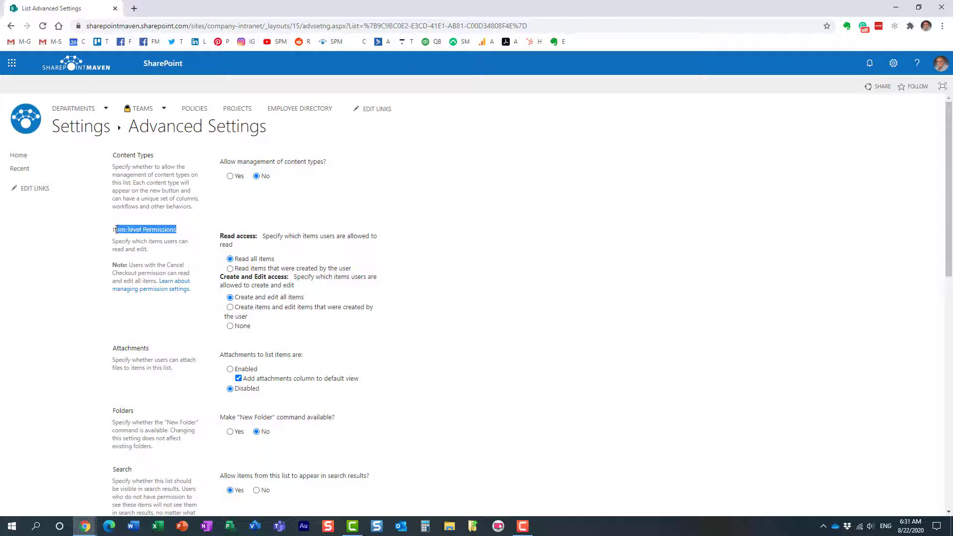
left_click(344, 217)
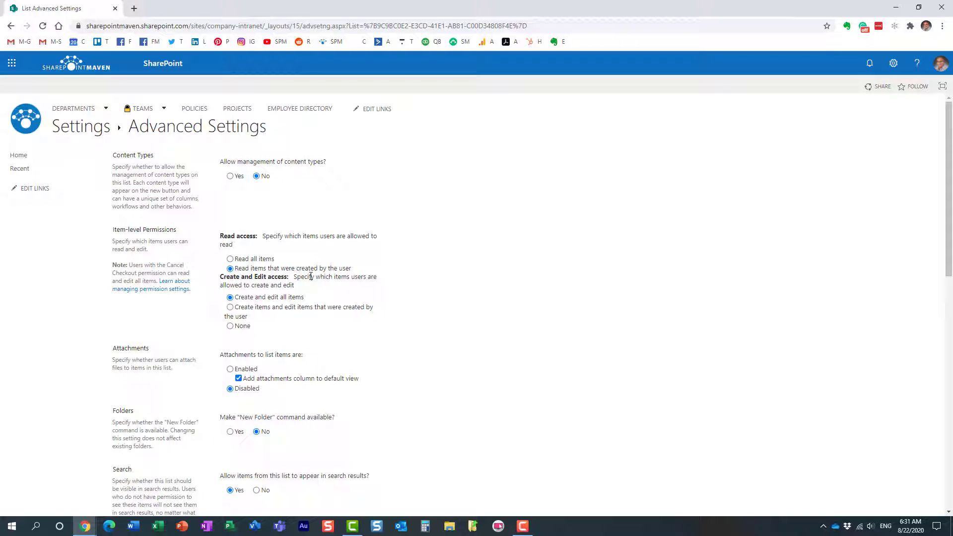
- Set read access to all items, limit create and edit access to items created by the user, and save the list settings
left_click(230, 258)
left_click(230, 259)
left_click(230, 308)
scroll(309, 323, "down", 10)
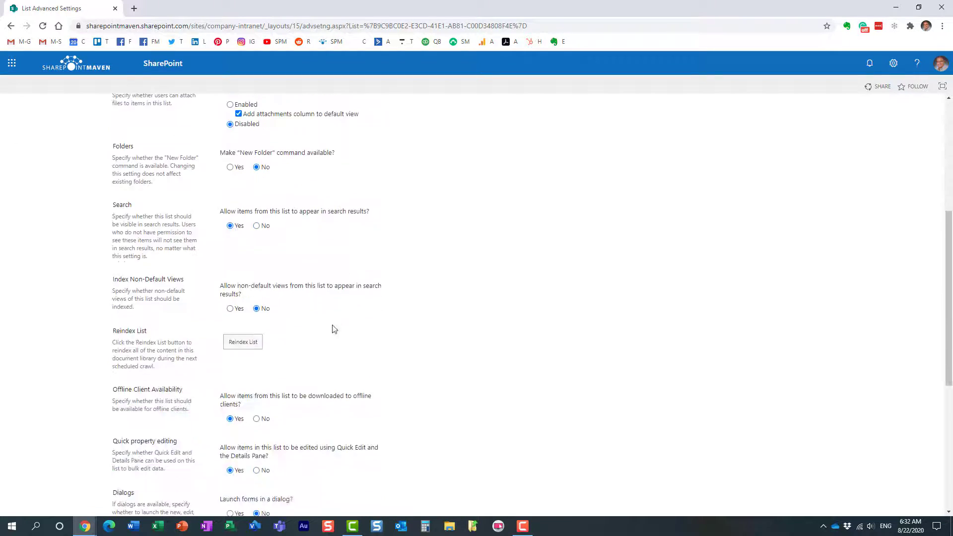
left_click(338, 471)
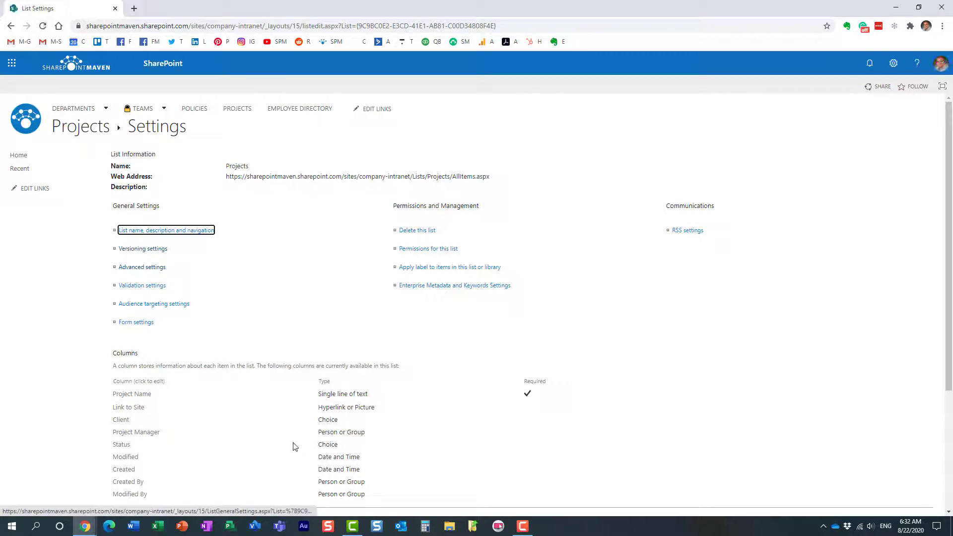
- Return to the Projects list and add a project titled with its manager's first name, client Google, that manager assigned, status Active
left_click(75, 132)
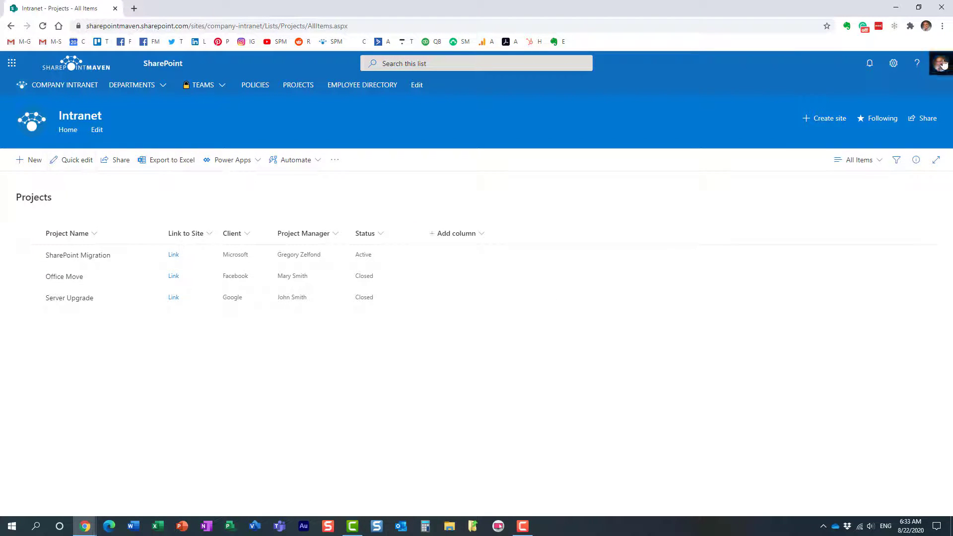
left_click(31, 161)
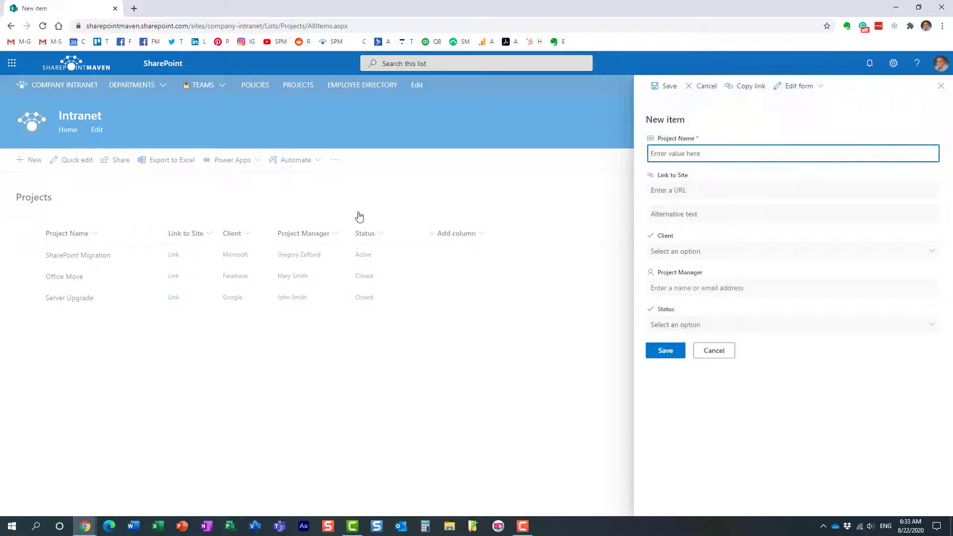
type("Greg's Project")
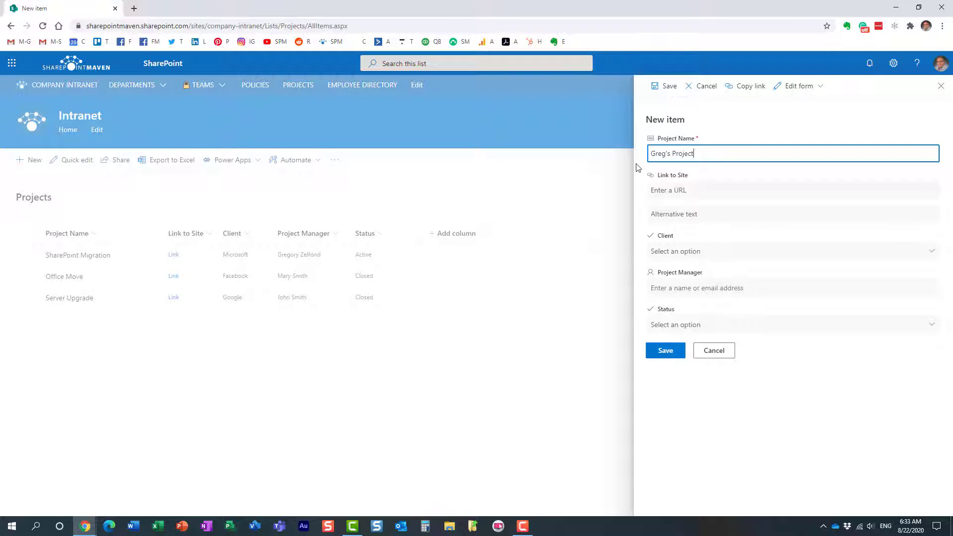
left_click(679, 252)
left_click(681, 286)
left_click(687, 289)
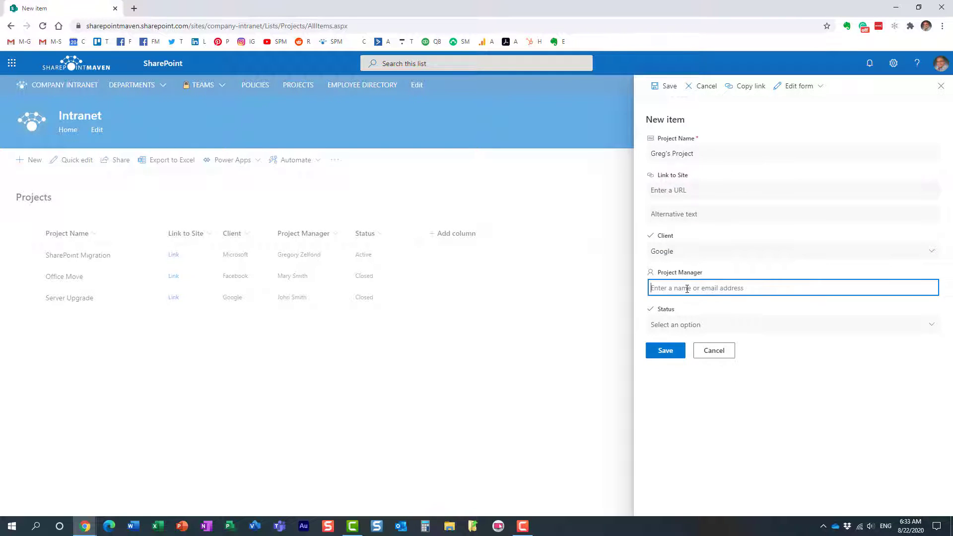
type("greg")
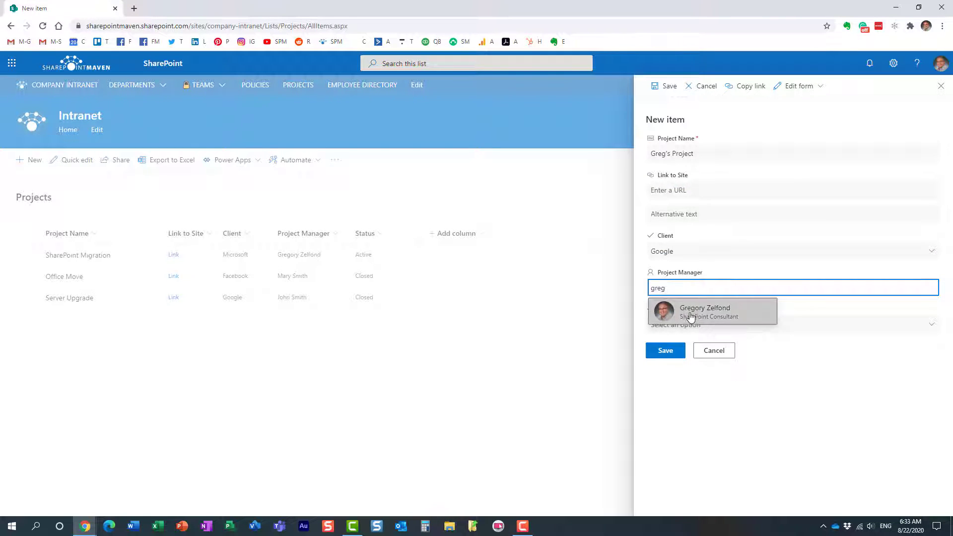
left_click(691, 315)
left_click(685, 325)
left_click(677, 356)
left_click(668, 353)
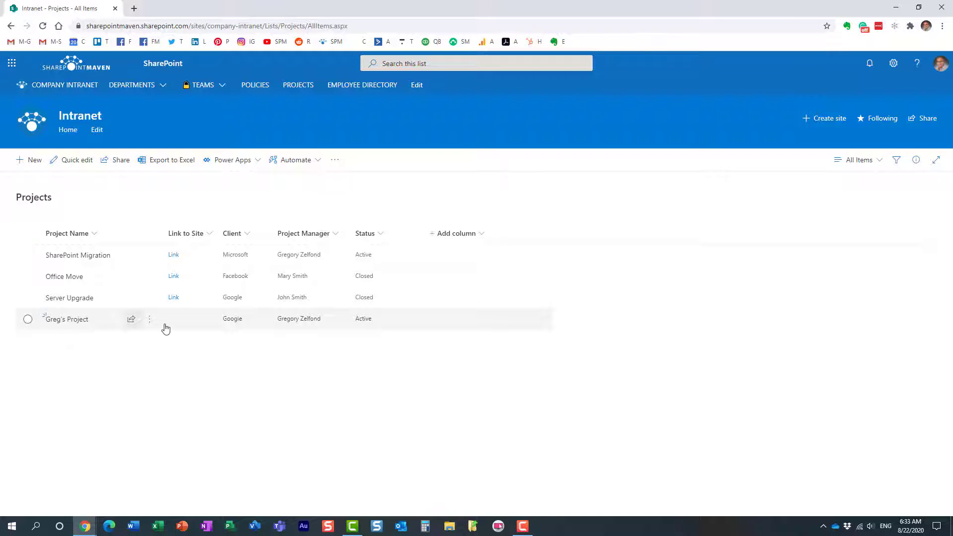
- Switch to the incognito browser window signed in as the other user and reload the Projects list
mouse_move(85, 526)
left_click(159, 494)
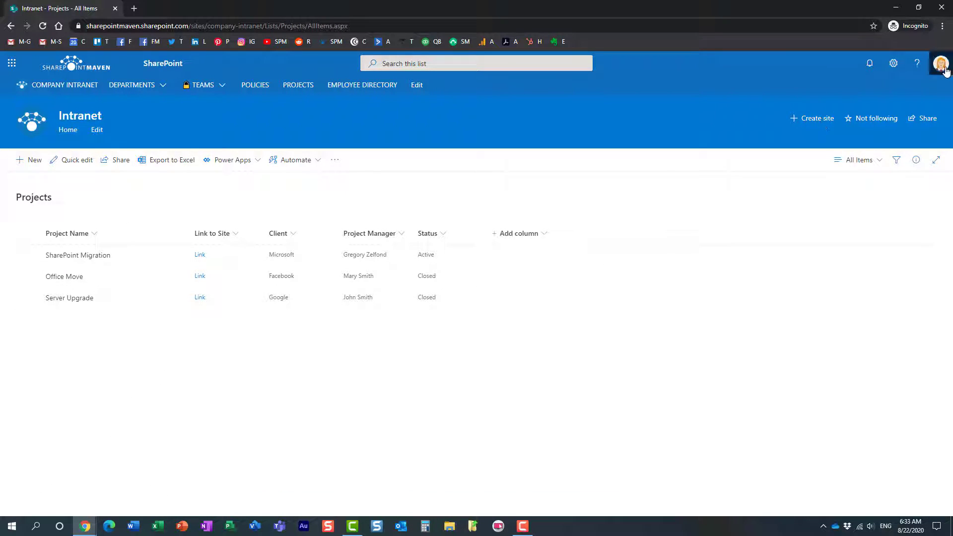
left_click(42, 26)
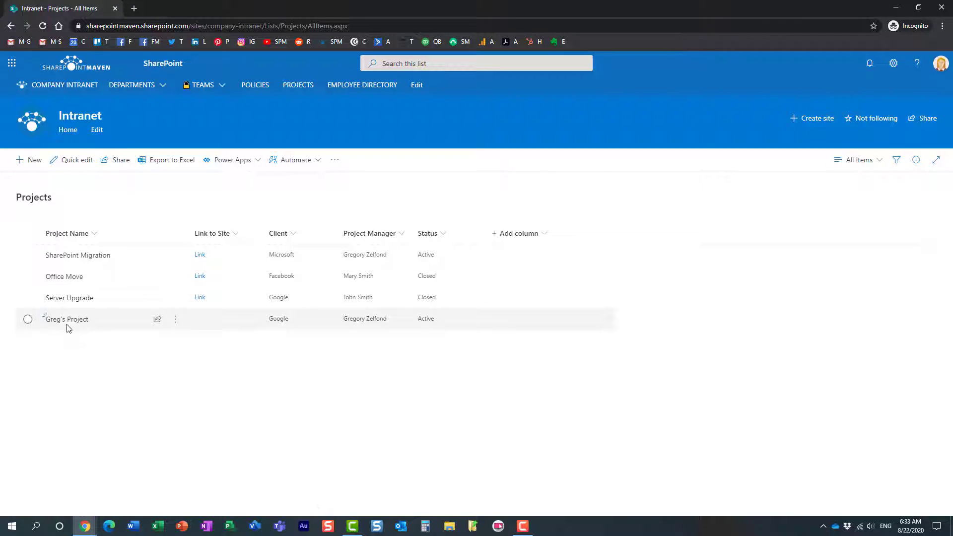
- Try to delete the other user's newly added Google project from the list as the second user
left_click(28, 321)
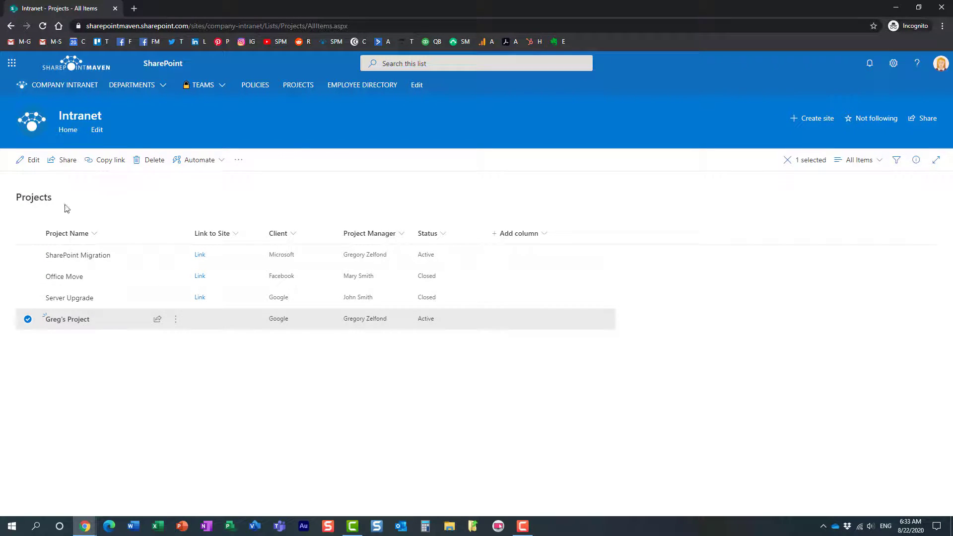
left_click(147, 163)
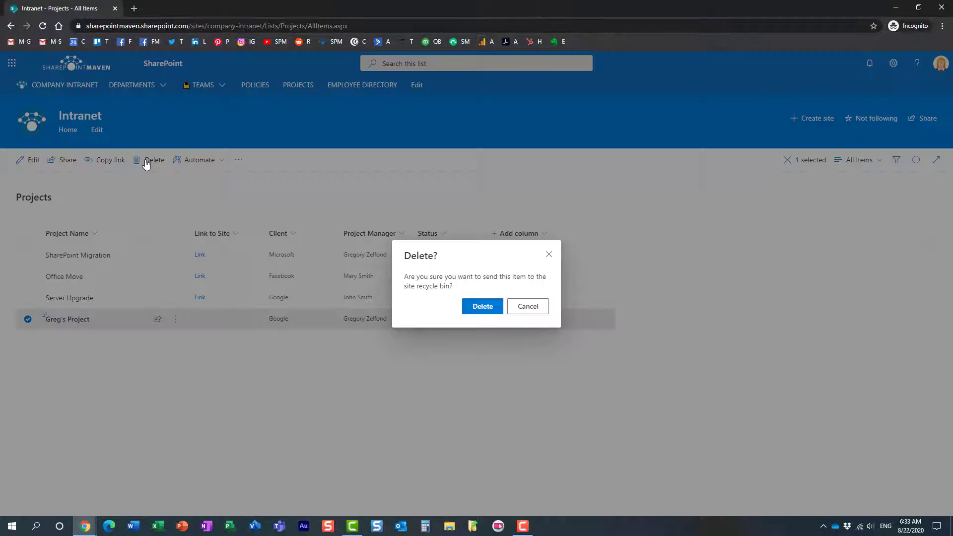
left_click(497, 307)
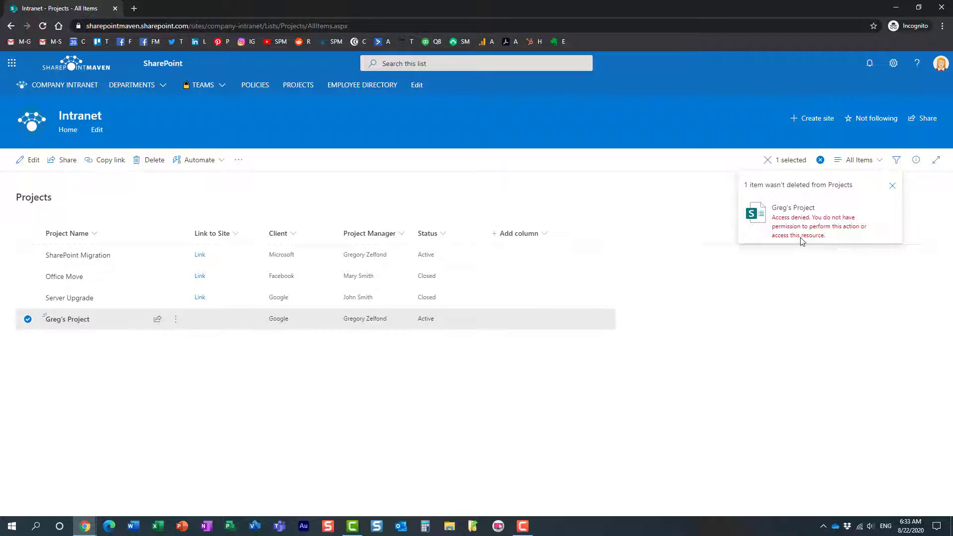
left_click(893, 187)
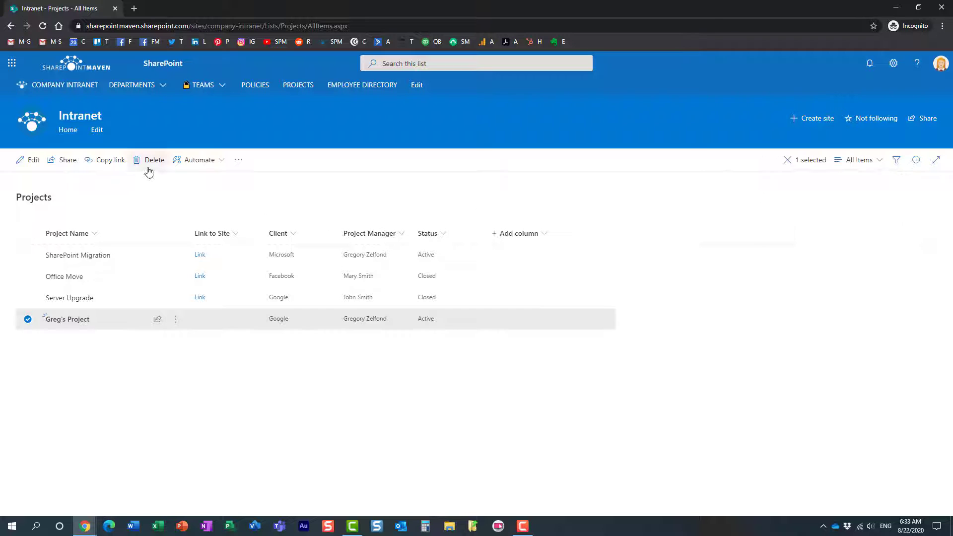
left_click(147, 161)
left_click(483, 308)
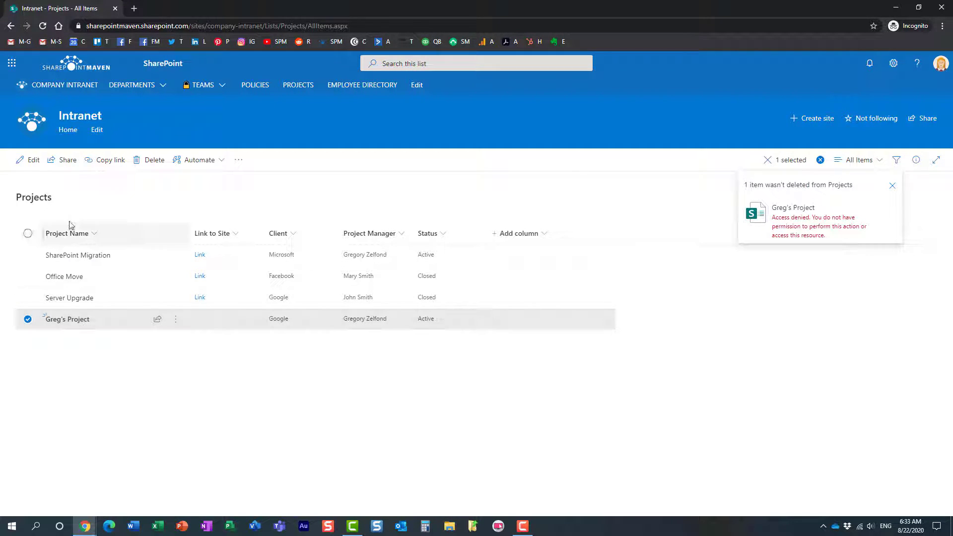
- Try to set the status of the other user's new Google project to Closed, and return to the Projects list
left_click(28, 161)
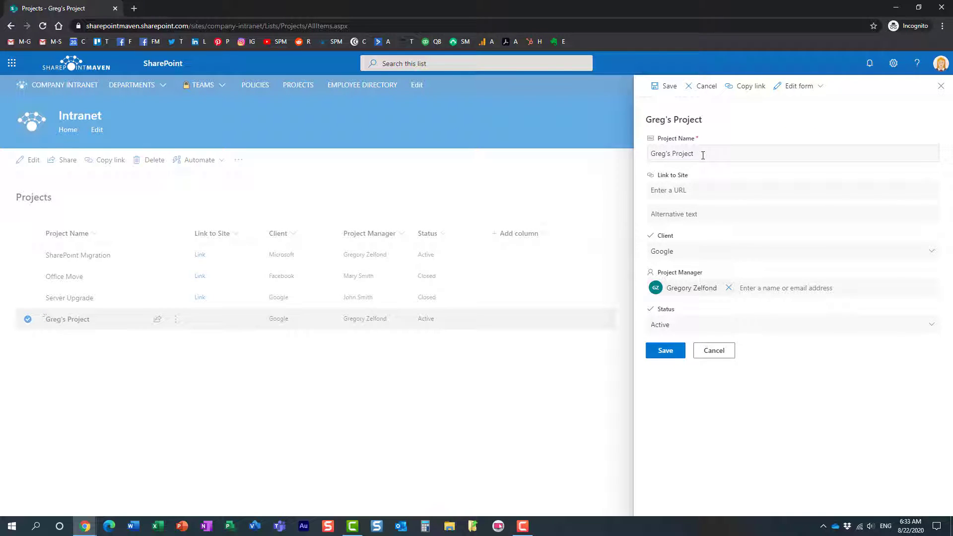
left_click(694, 325)
left_click(673, 381)
left_click(673, 351)
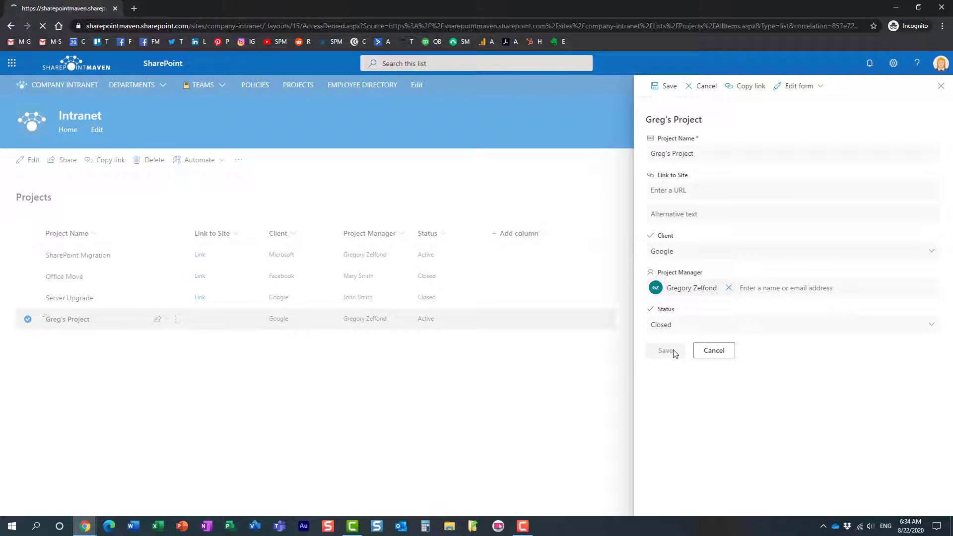
left_click(11, 27)
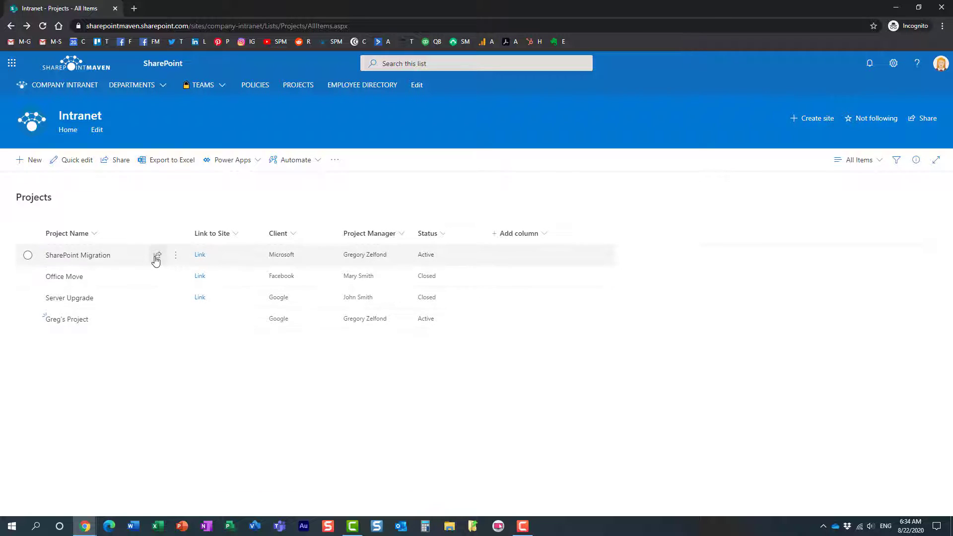
- Add a project titled with the second user's first name, with client Microsoft, that user as project manager, and status Active
left_click(24, 166)
type("Ma")
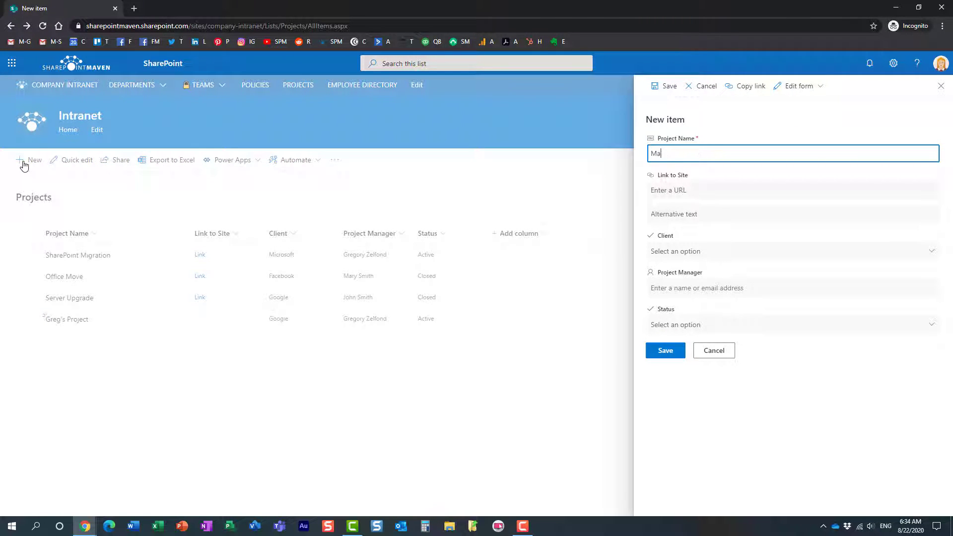
type("ry's Project")
left_click(687, 252)
left_click(676, 321)
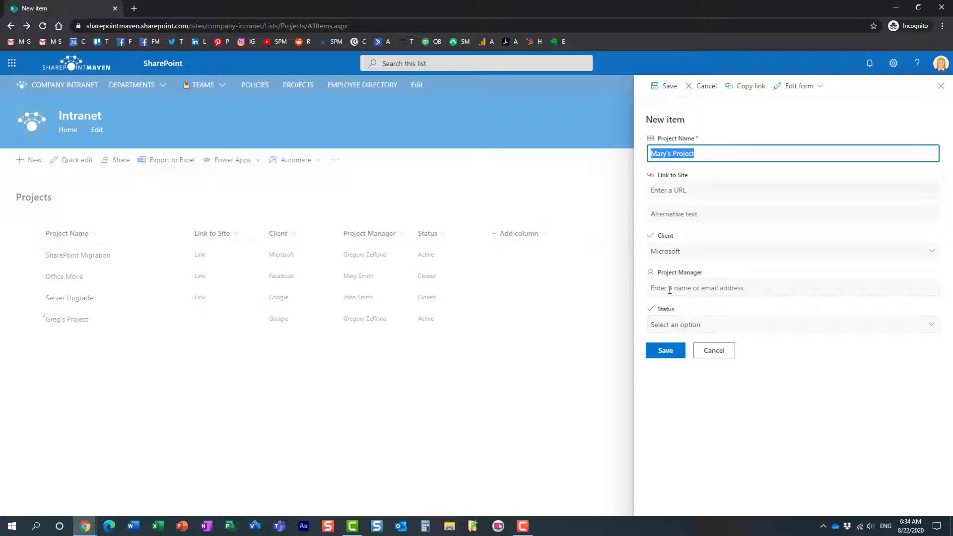
left_click(670, 290)
type("mary")
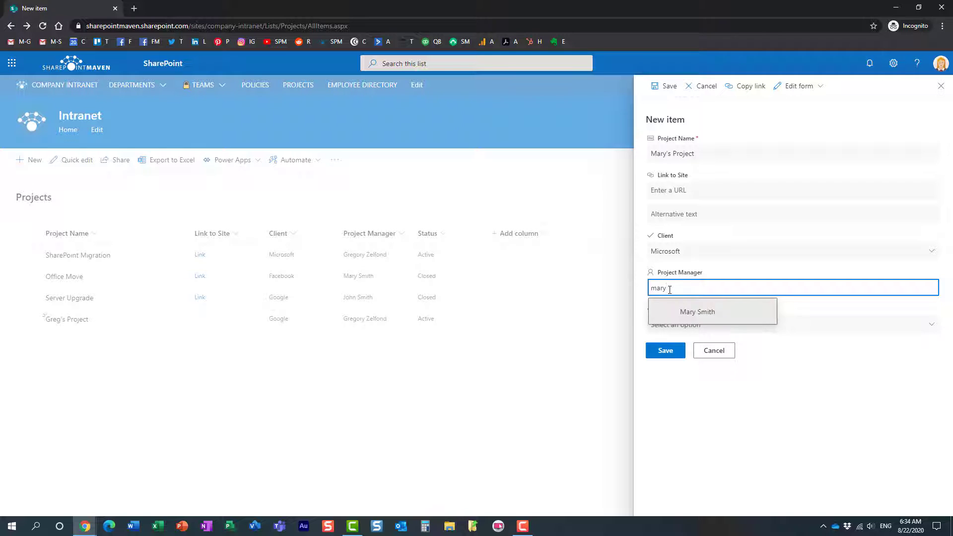
left_click(687, 310)
left_click(683, 326)
left_click(667, 362)
left_click(662, 353)
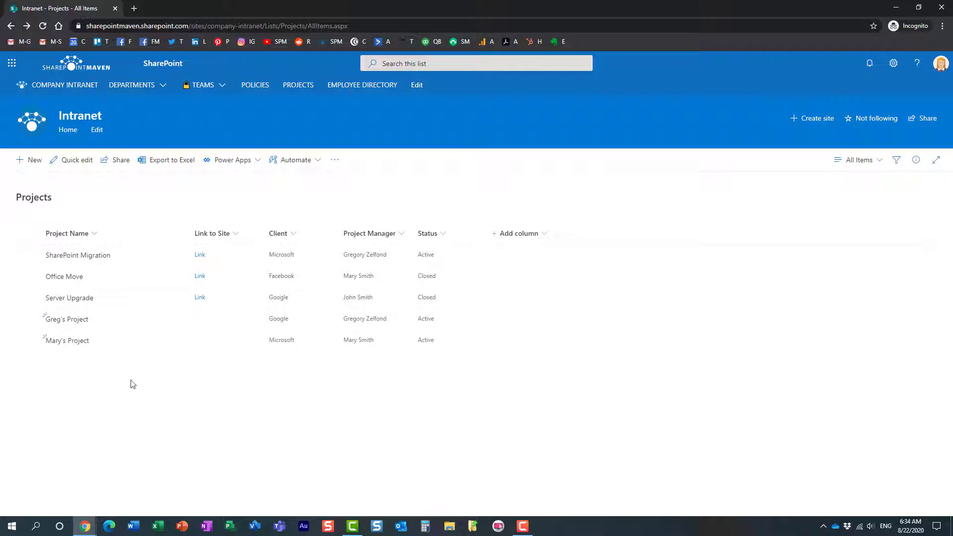
- Set the status of the second user's own new Microsoft project to Closed and save it
left_click(28, 341)
left_click(28, 159)
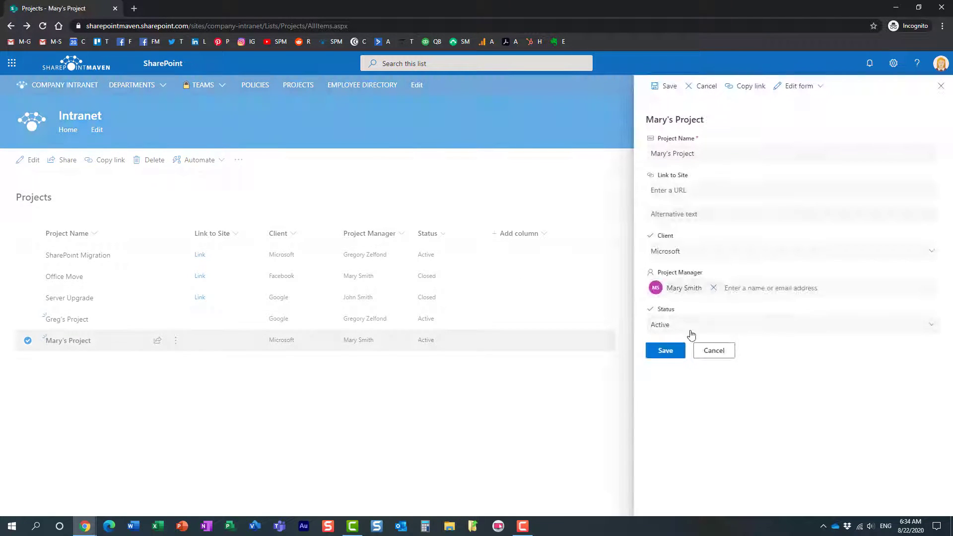
left_click(690, 326)
left_click(674, 376)
left_click(667, 353)
left_click(28, 341)
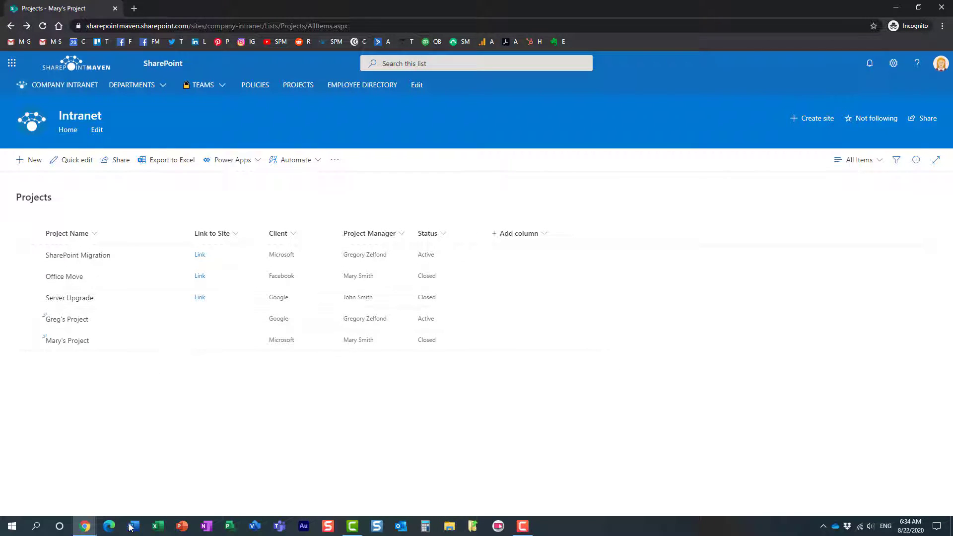
- Switch back to the regular browser window showing the Projects list under the first account
left_click(84, 527)
left_click(70, 502)
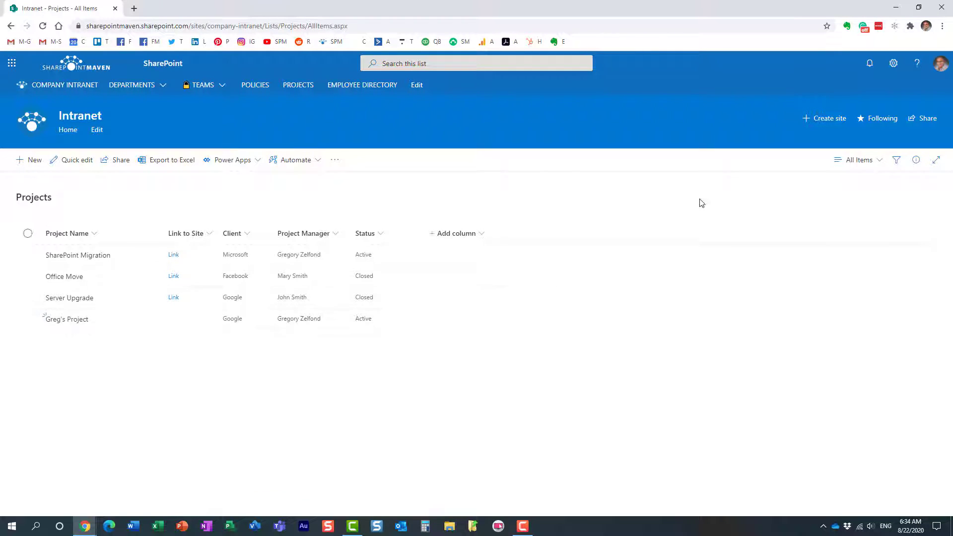
- Set the Projects list's item-level read access to "Read items that were created by the user", save, and return to the list
left_click(897, 65)
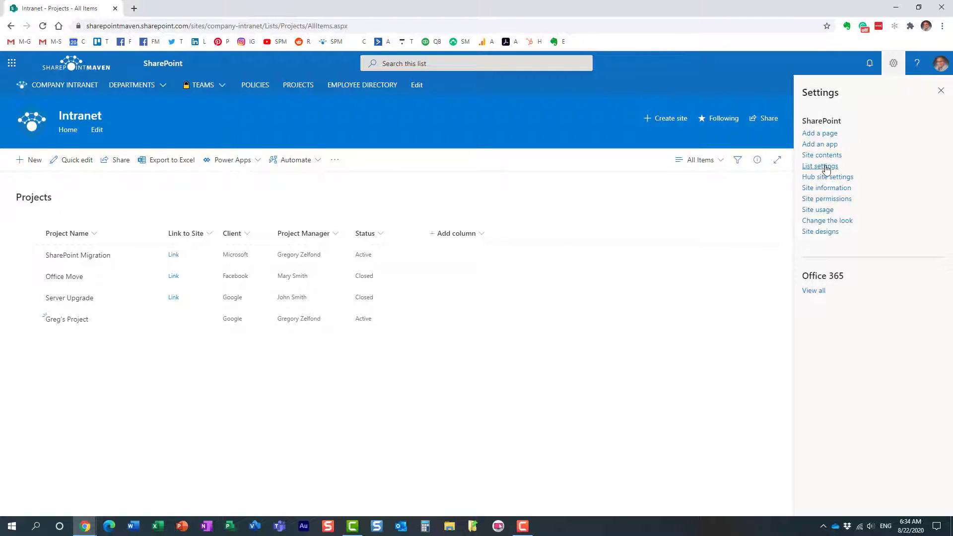
left_click(825, 168)
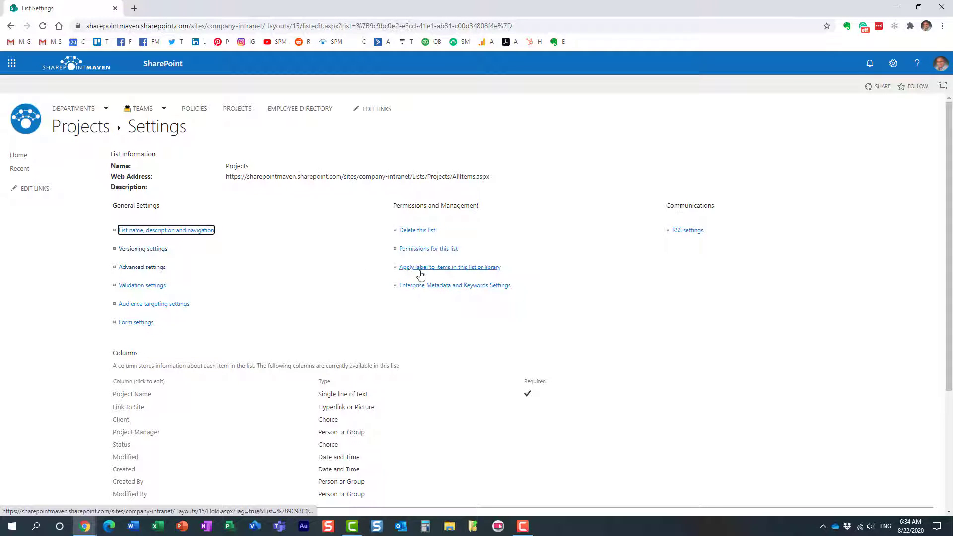
left_click(143, 269)
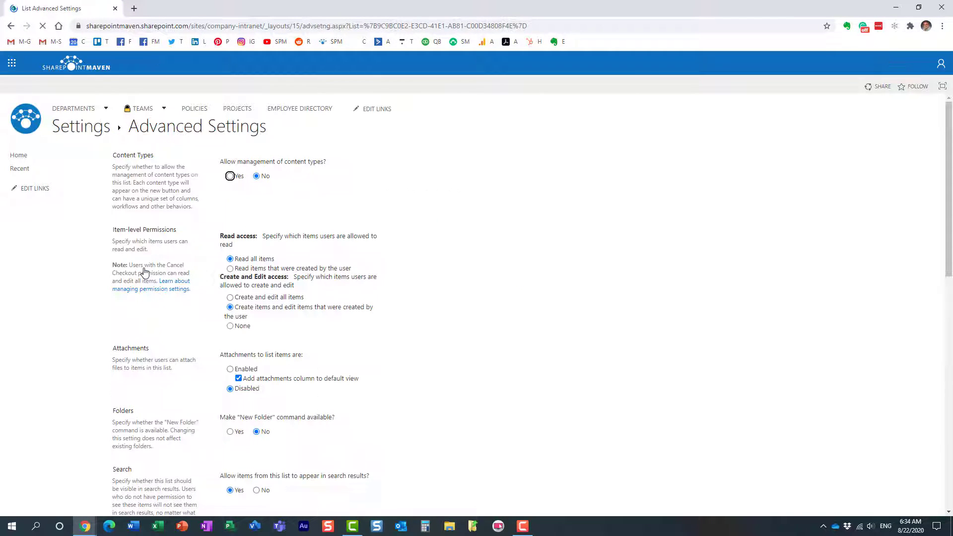
left_click(230, 268)
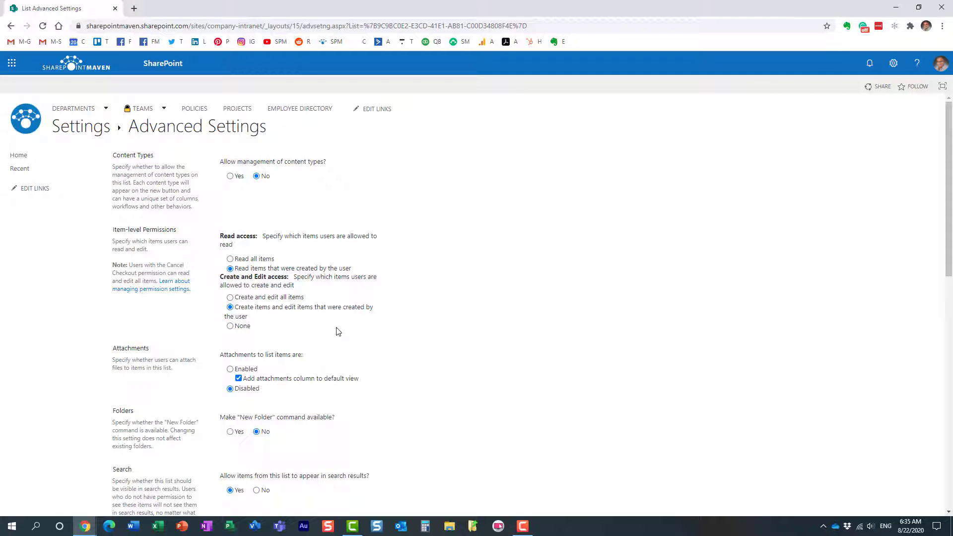
scroll(457, 329, "down", 8)
scroll(498, 376, "down", 4)
left_click(339, 470)
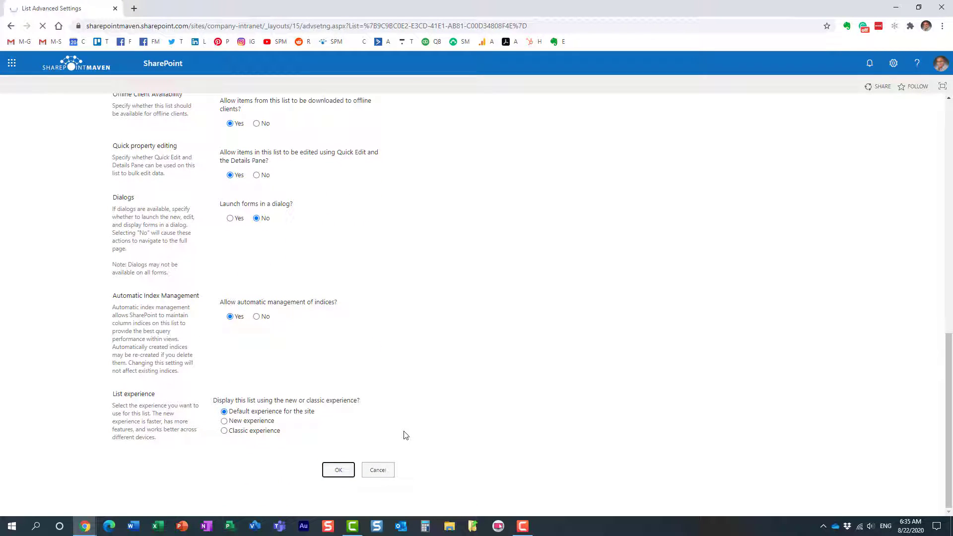
left_click(81, 127)
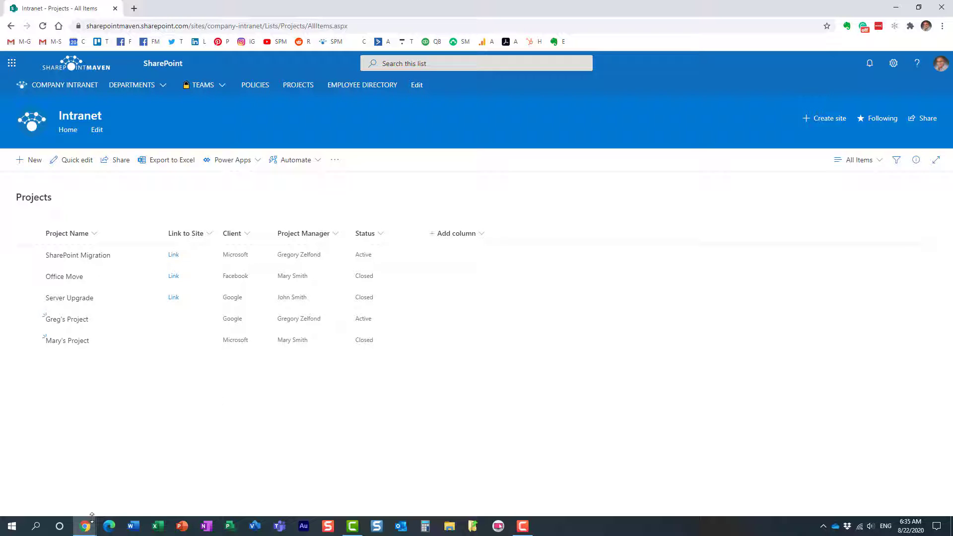
- Switch to the Incognito window of the second account and reload the Projects list to check which items it shows
left_click(136, 495)
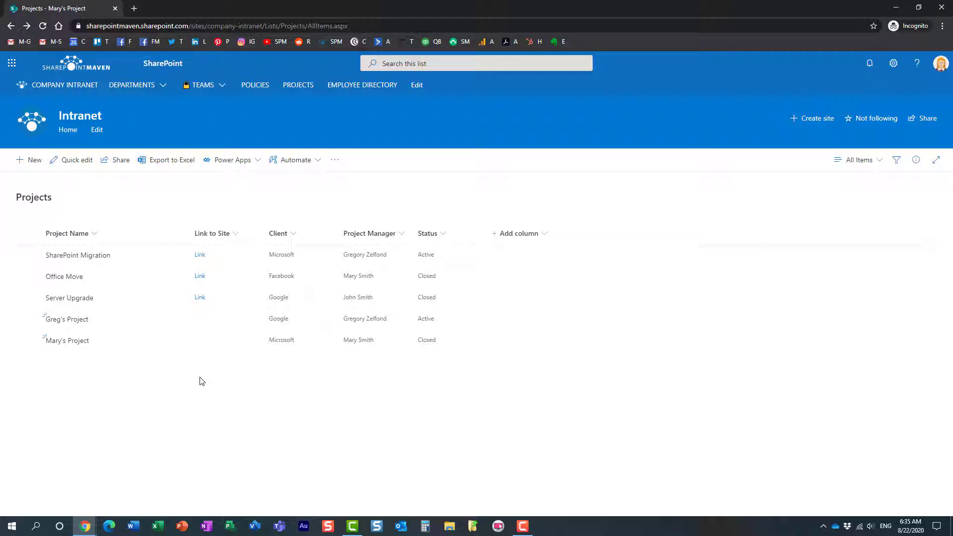
left_click(43, 27)
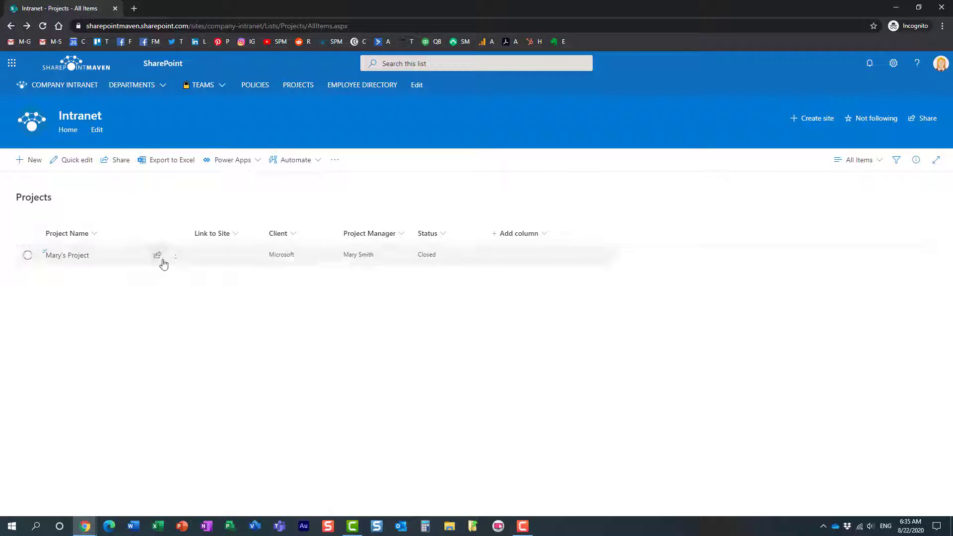